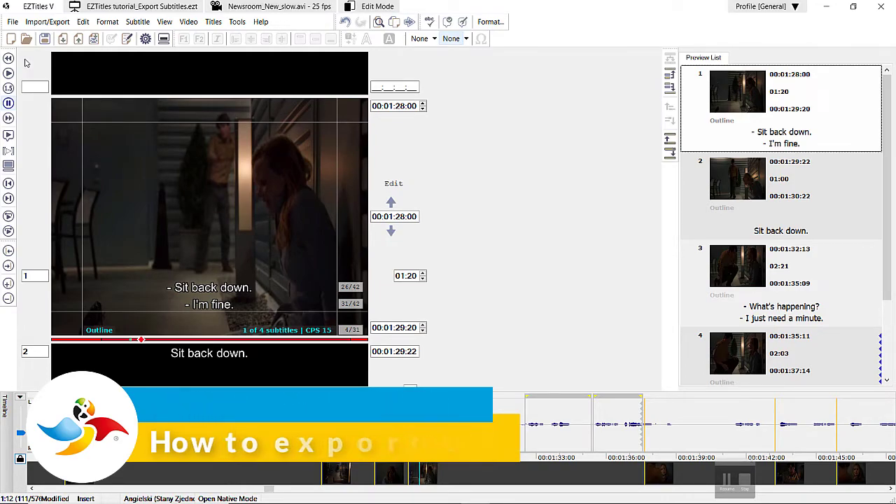
- Bring up the Export subtitles dialog via the Import/Export menu
left_click(14, 22)
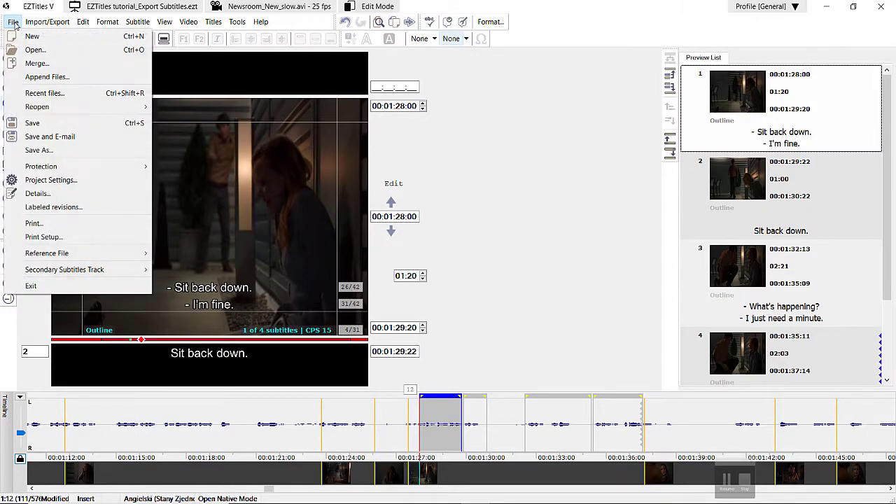
left_click(71, 152)
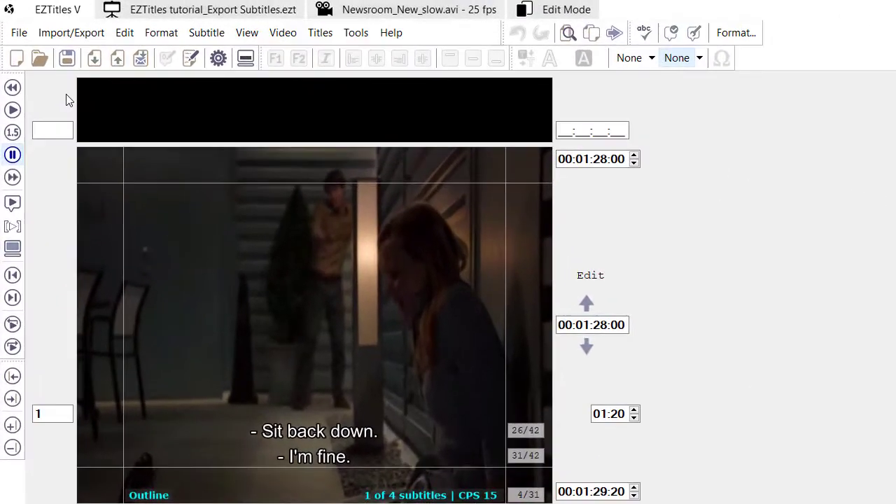
left_click(96, 38)
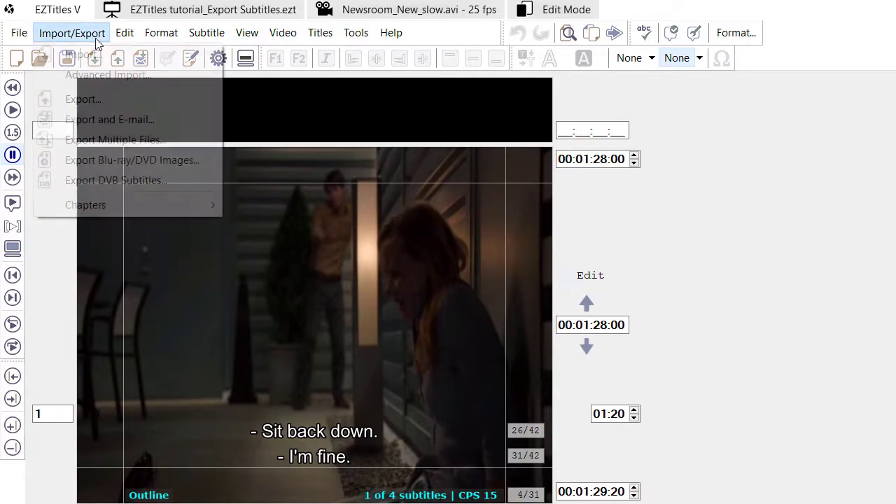
left_click(118, 102)
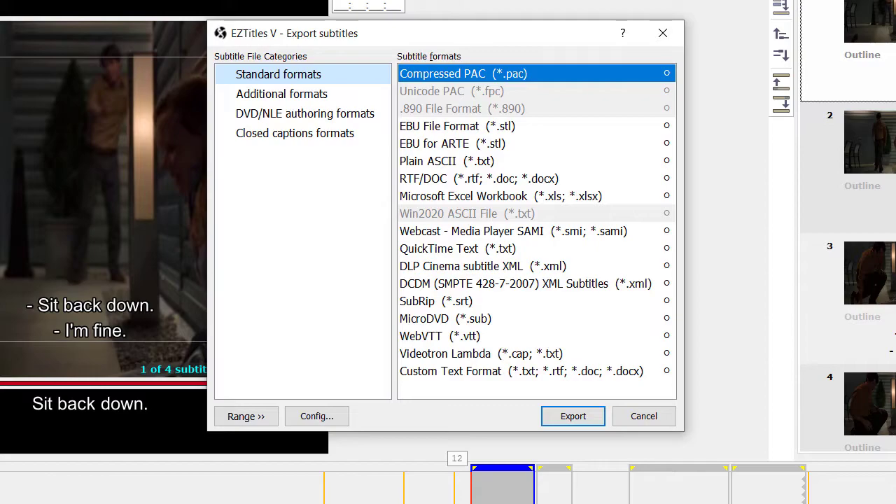
- Choose EBU File Format (*.stl) and keep Latin as its character code table
left_click(476, 131)
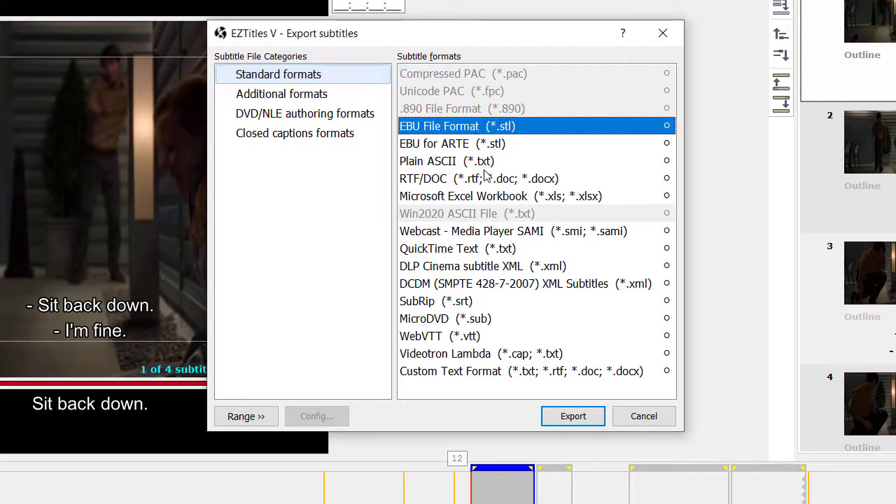
left_click(582, 420)
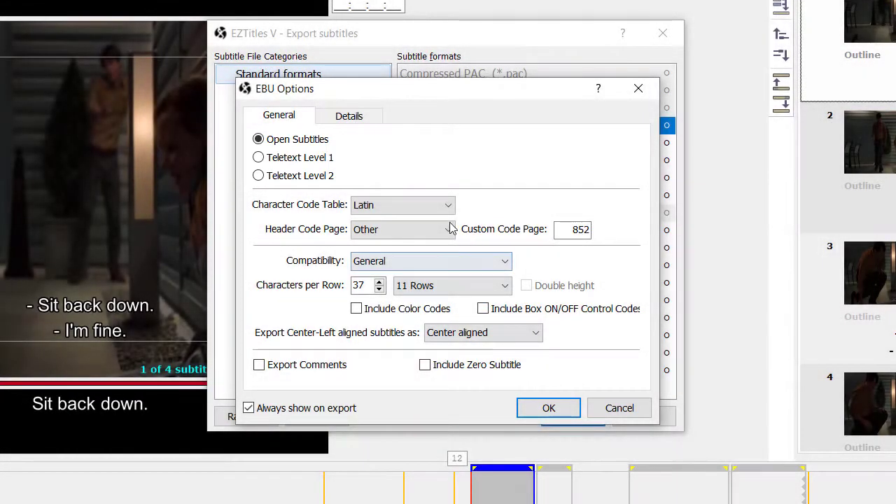
left_click(434, 210)
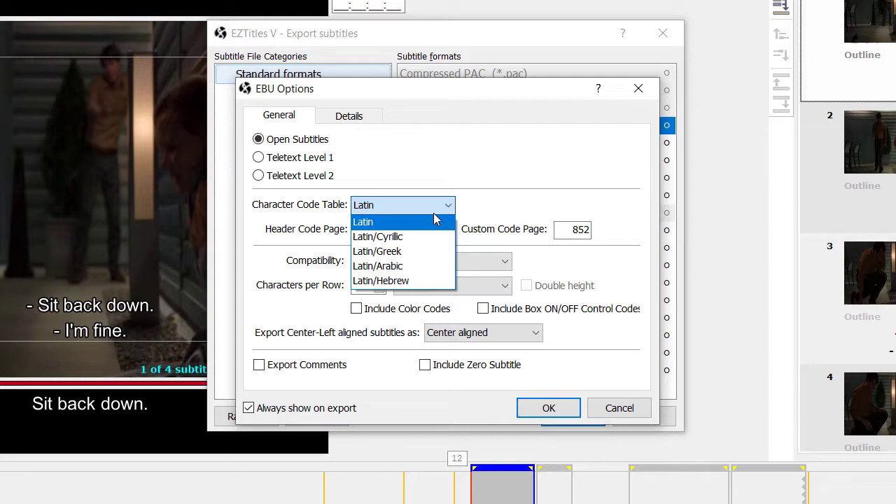
left_click(432, 227)
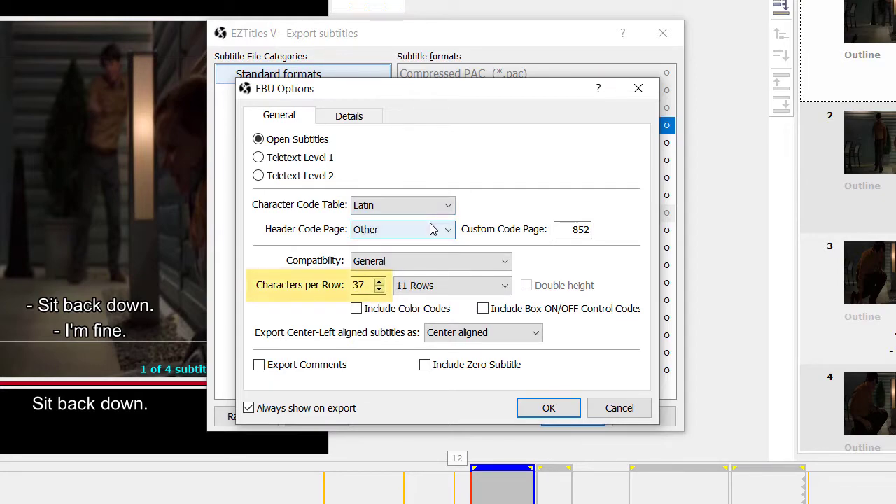
- Set STL characters per row to 38, exporting center-left subtitles as center aligned
left_click(380, 283)
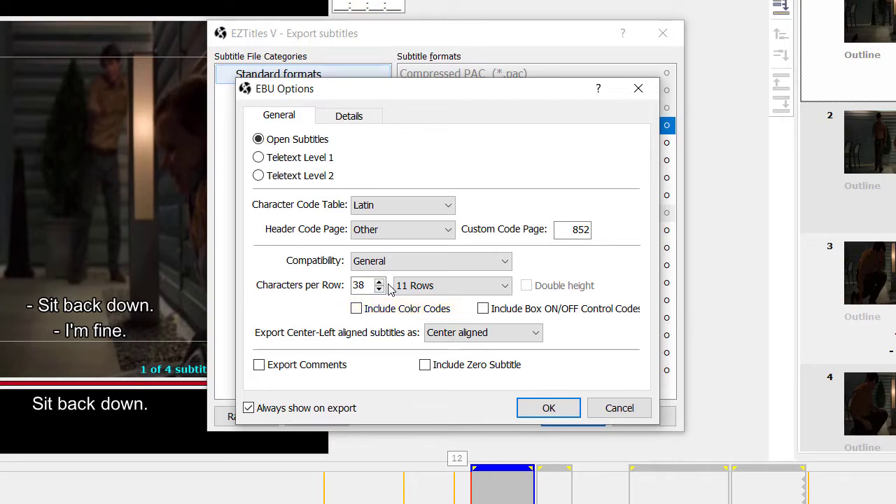
left_click(536, 335)
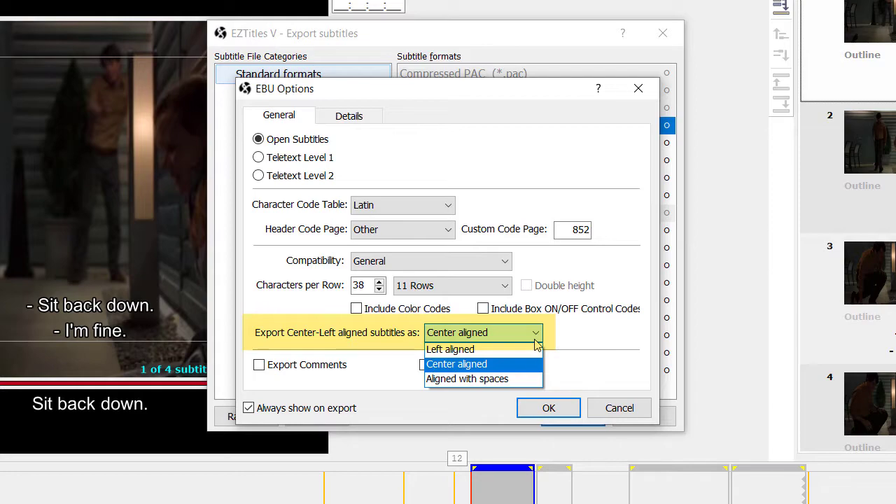
left_click(530, 364)
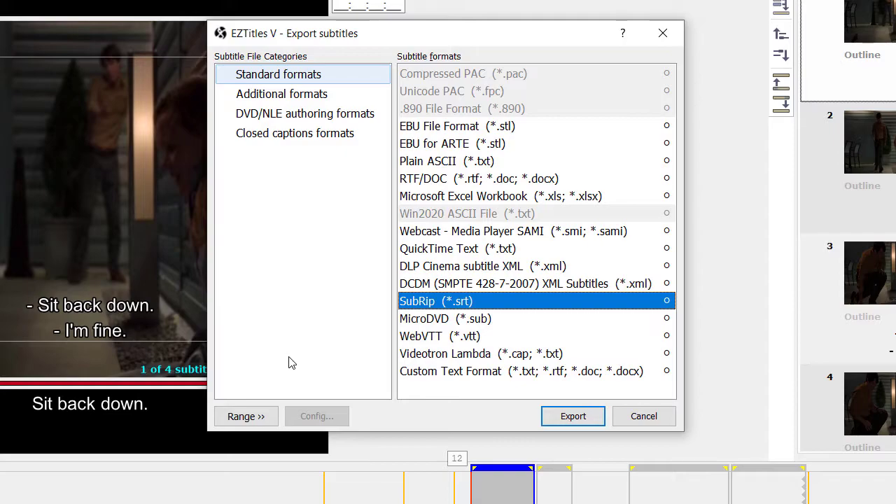
- In SubRip Export Config, keep the code page at 65001 Unicode UTF-8
left_click(572, 417)
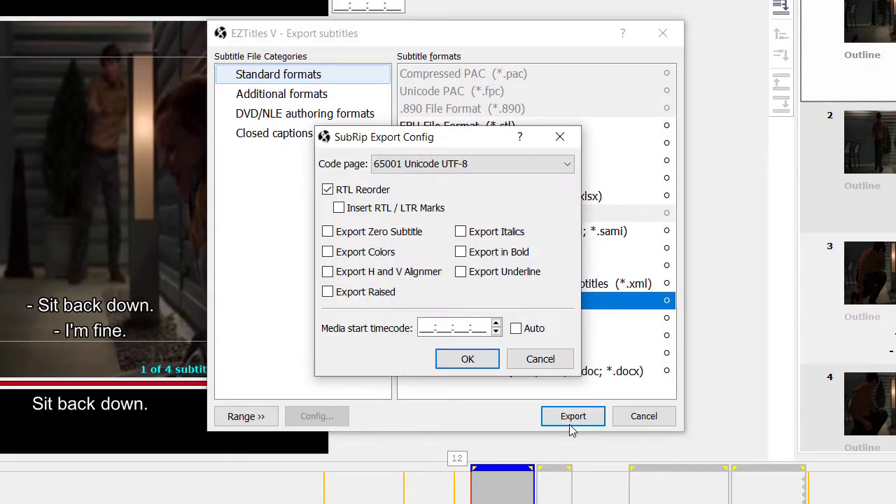
left_click(567, 165)
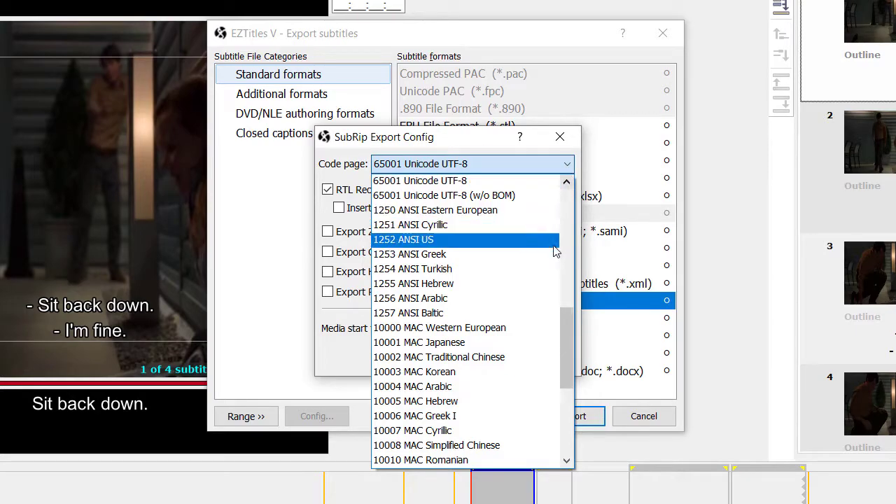
left_click_drag(567, 318, 568, 273)
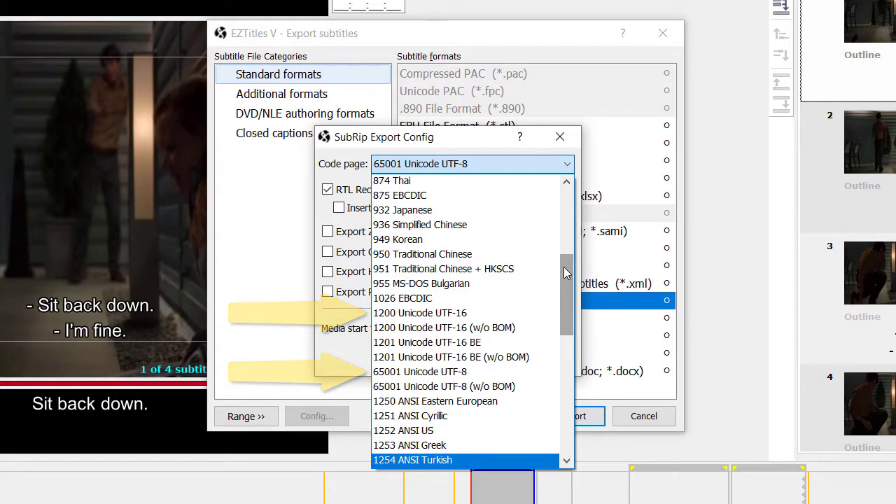
left_click(499, 375)
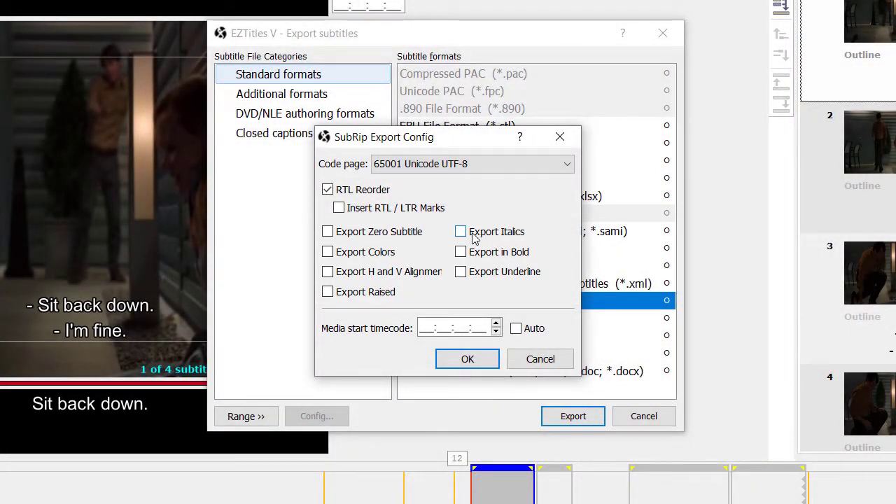
- Enable Export Italics and Export Raised in the SubRip options
left_click(463, 233)
left_click(333, 299)
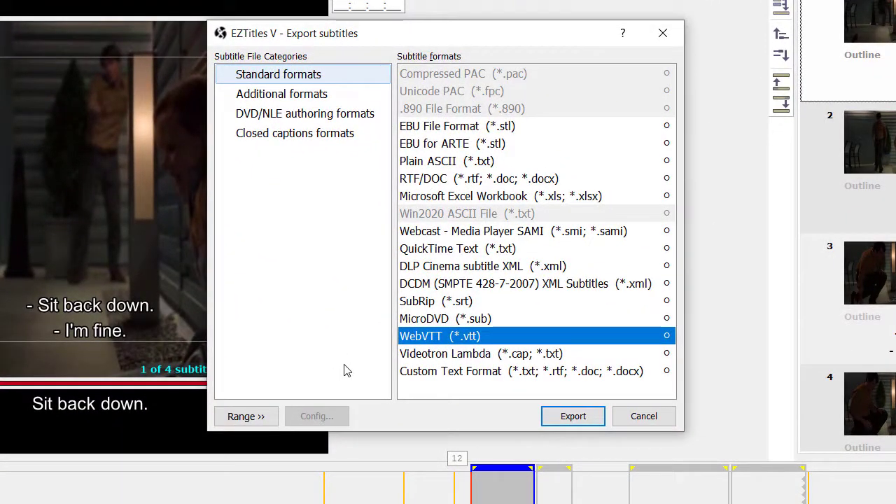
- In the WebVTT export settings, keep the code page at 65001 Unicode UTF-8
left_click(573, 429)
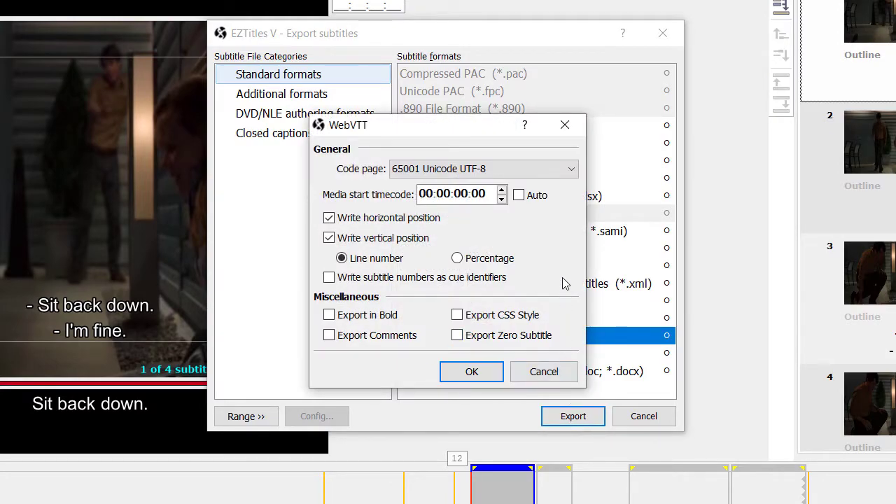
left_click(571, 170)
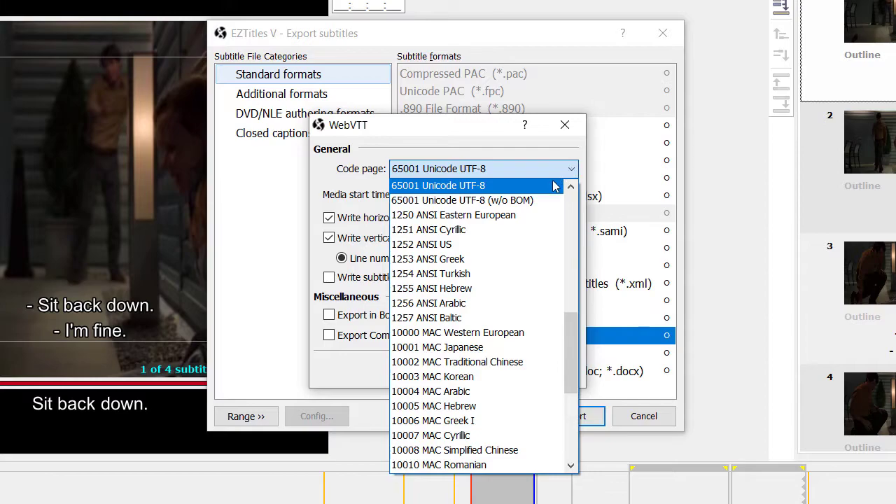
left_click(553, 189)
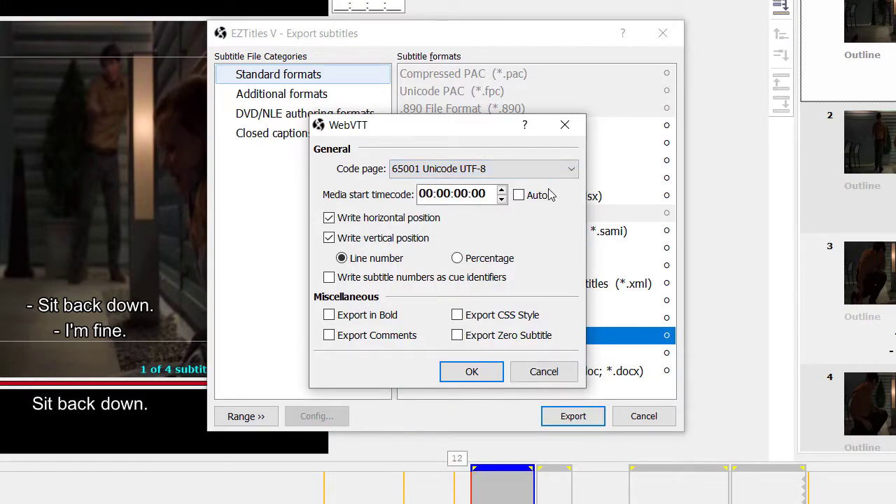